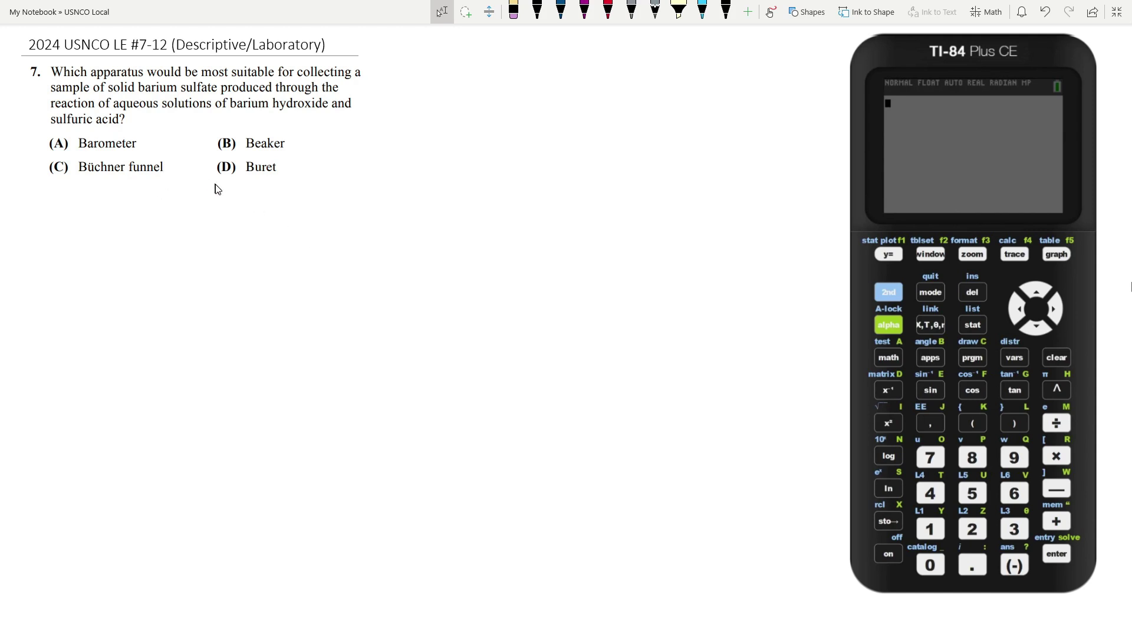
# Step: Strike through question 7's choices (A) Barometer, (B) Beaker and (D) Buret in black ink
pyautogui.click(537, 11)
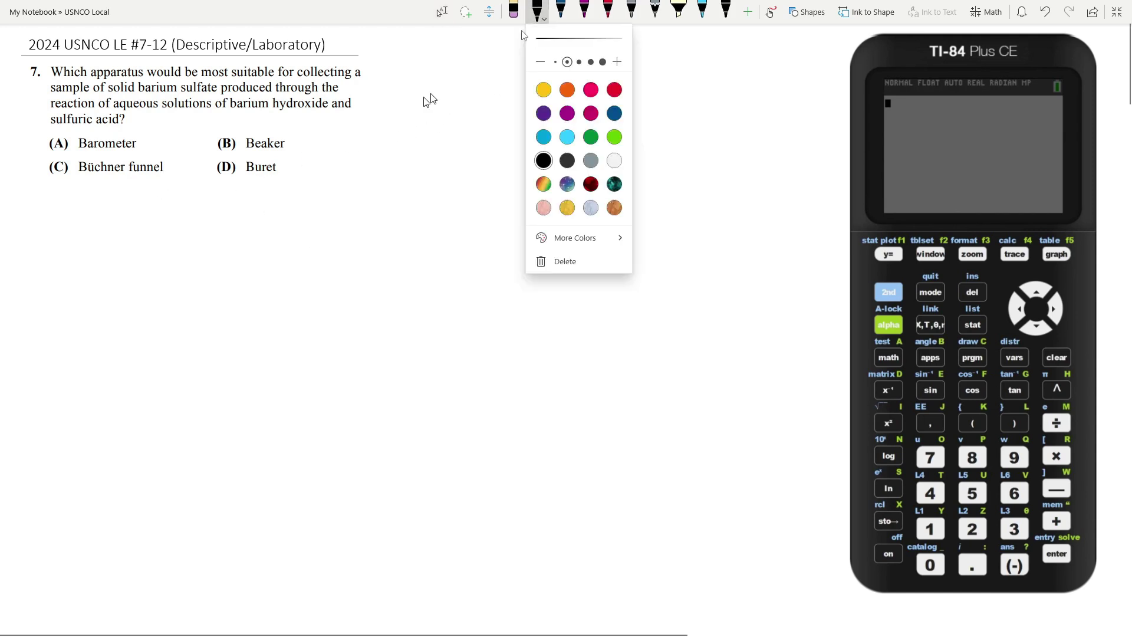
pyautogui.press('Escape')
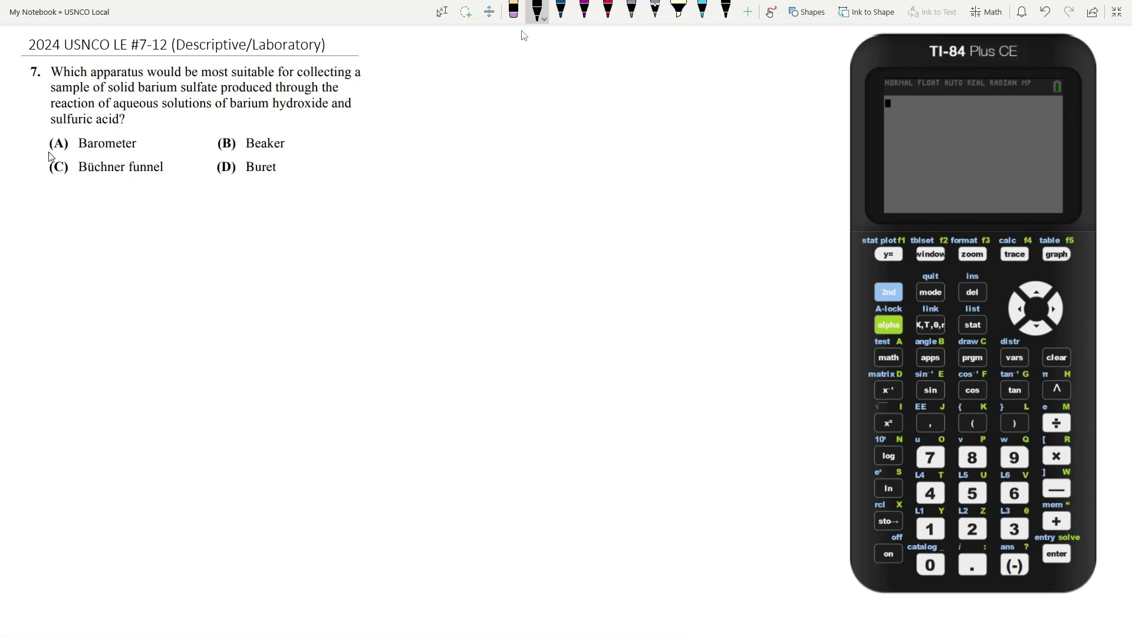
pyautogui.moveTo(43, 152); pyautogui.dragTo(86, 136)
pyautogui.moveTo(240, 137)
pyautogui.mouseDown()
pyautogui.moveTo(218, 151)
pyautogui.moveTo(236, 163)
pyautogui.mouseUp()
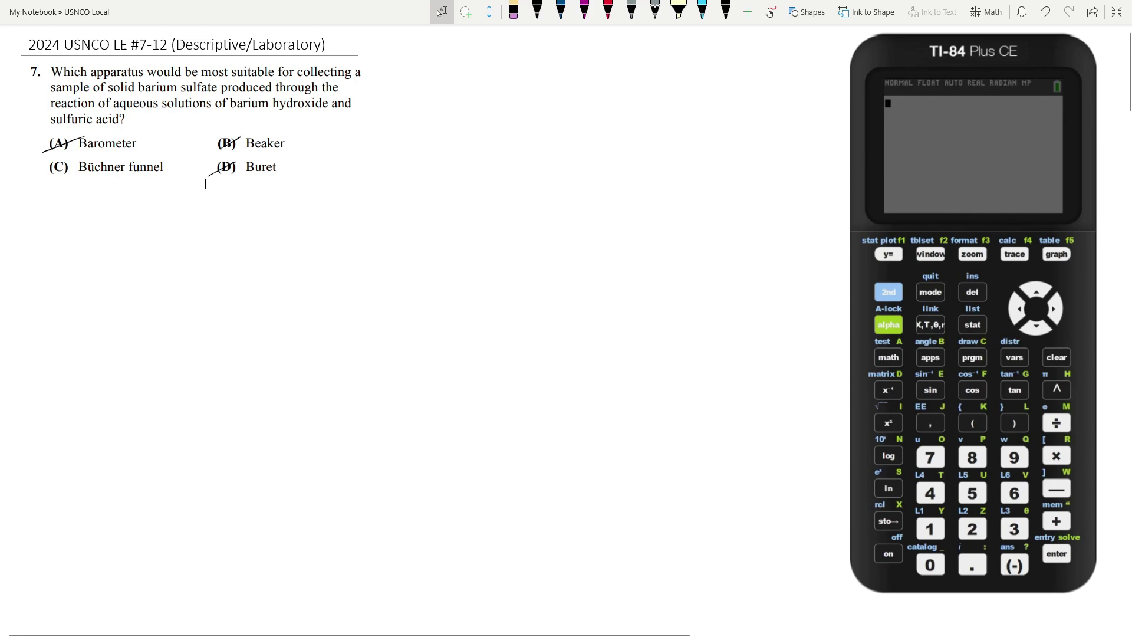
# Step: Paste and enlarge the Büchner funnel picture below question 7, then circle choice (C)
pyautogui.hotkey('ctrl', 'v')
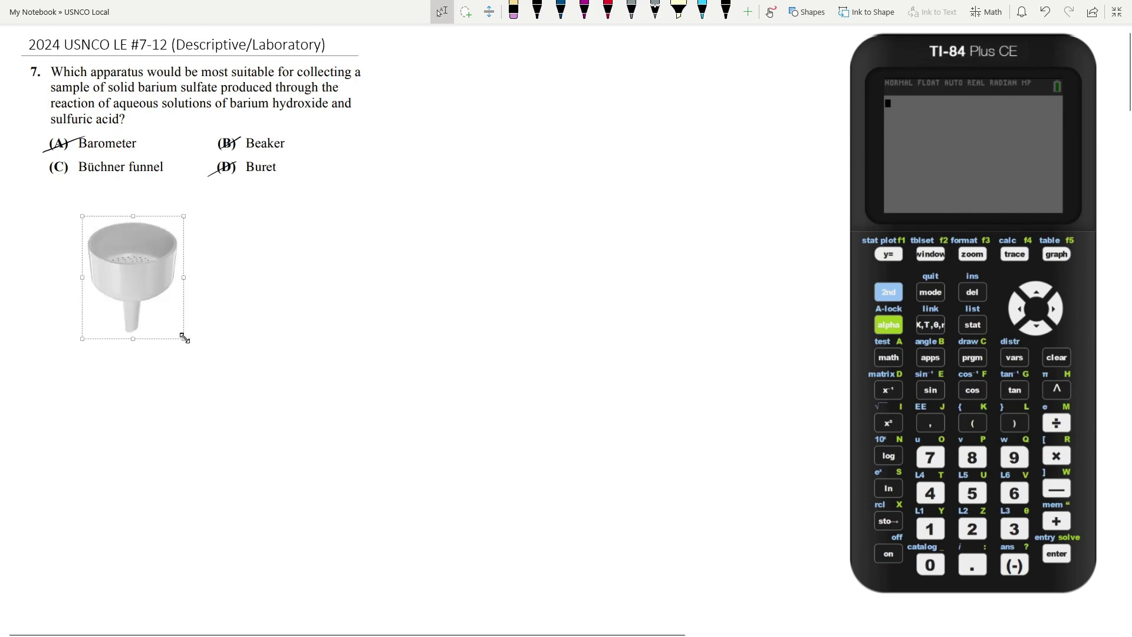
pyautogui.moveTo(184, 334); pyautogui.dragTo(276, 407)
pyautogui.click(216, 334)
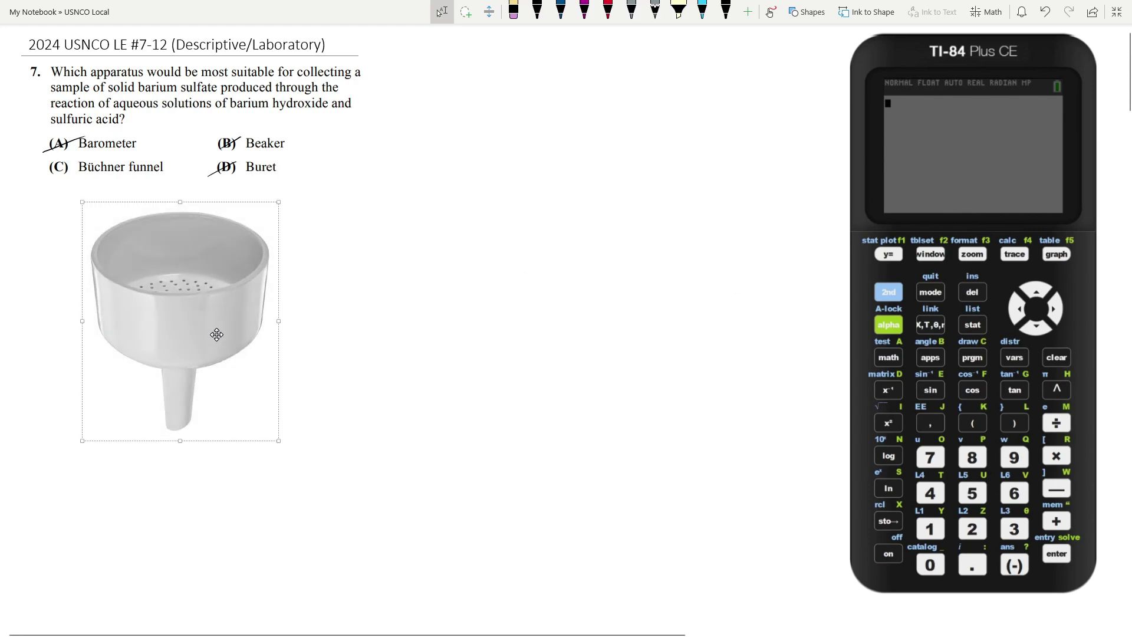
pyautogui.click(305, 300)
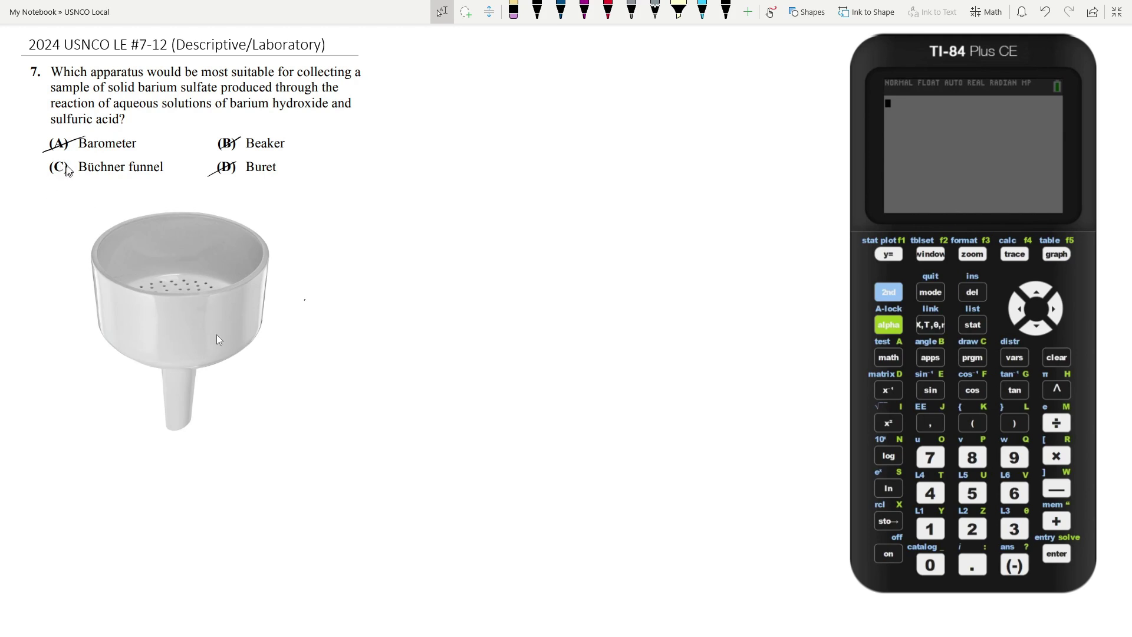
pyautogui.moveTo(69, 168)
pyautogui.mouseDown()
pyautogui.moveTo(53, 185)
pyautogui.moveTo(72, 158)
pyautogui.mouseUp()
# Step: Scroll to question 8, leave inking with Type/Select, and pick the magenta pen
pyautogui.scroll(-10, 415, 263)
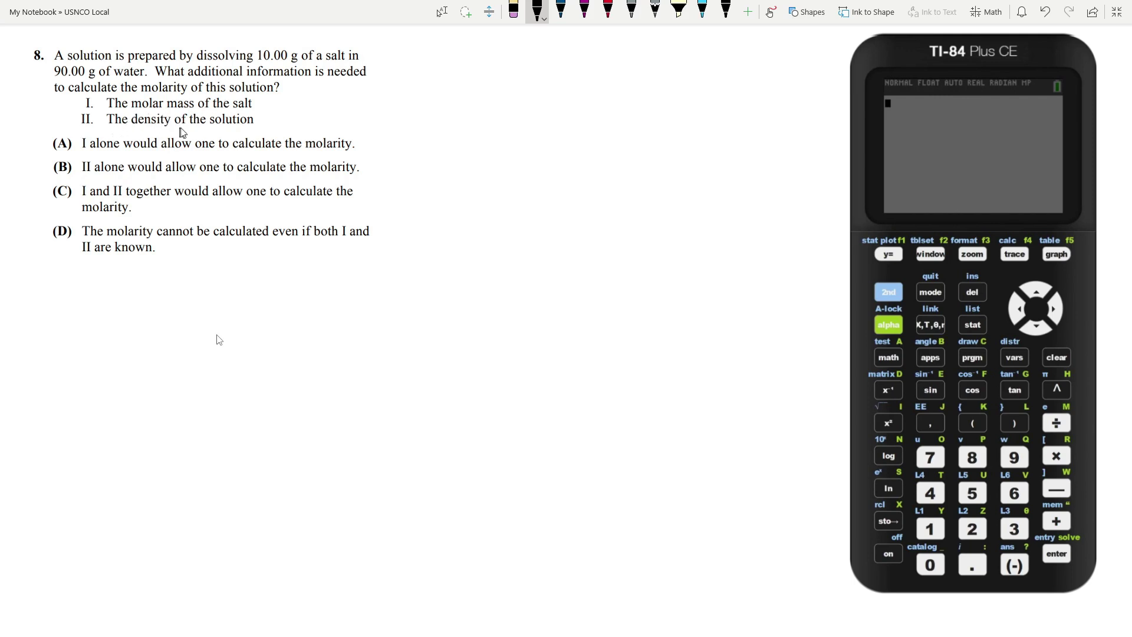
pyautogui.click(442, 12)
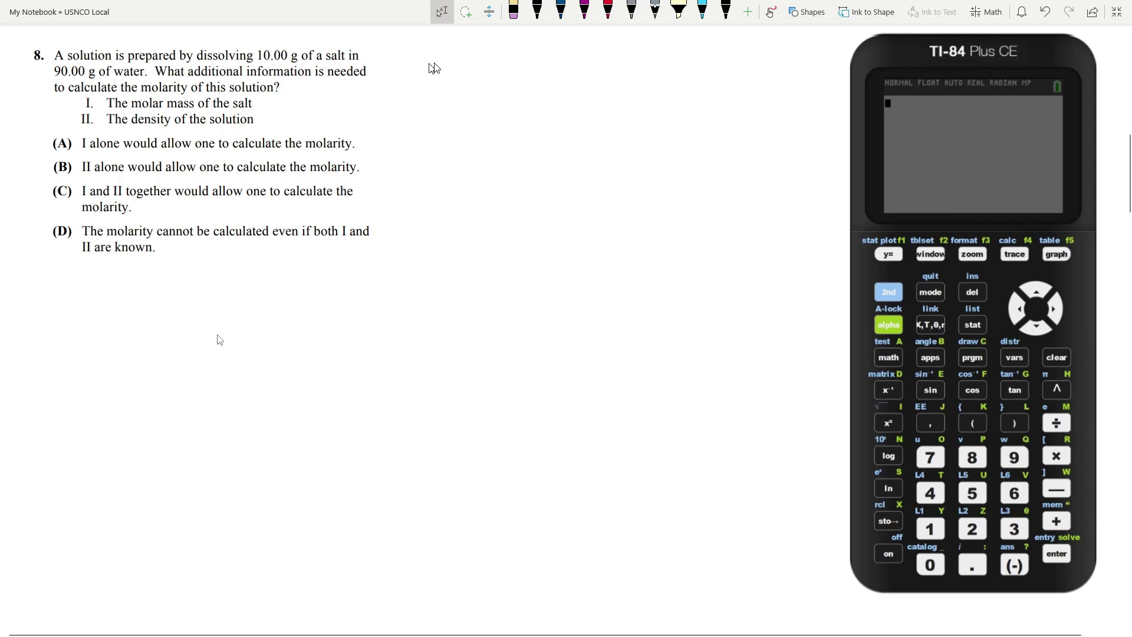
pyautogui.click(584, 10)
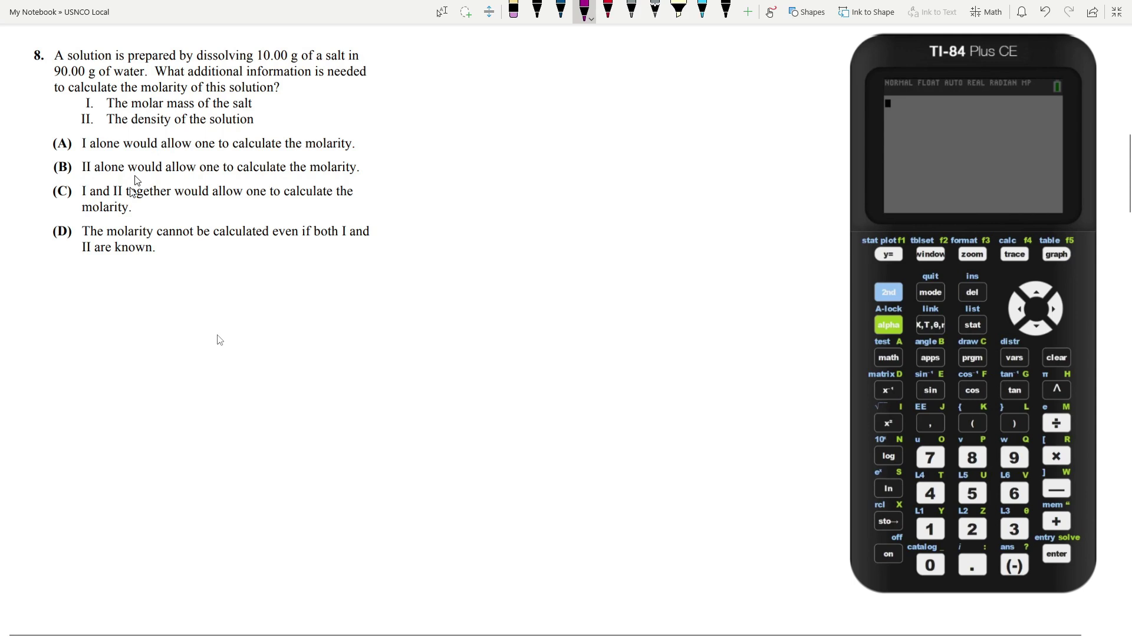
# Step: Handwrite M = mol/volume below question 8's choices in magenta
pyautogui.moveTo(66, 323)
pyautogui.mouseDown()
pyautogui.moveTo(76, 299)
pyautogui.moveTo(87, 322)
pyautogui.moveTo(108, 310)
pyautogui.mouseUp()
pyautogui.moveTo(97, 318); pyautogui.dragTo(168, 304)
pyautogui.moveTo(181, 299)
pyautogui.mouseDown()
pyautogui.moveTo(183, 319)
pyautogui.moveTo(145, 340)
pyautogui.mouseUp()
pyautogui.moveTo(153, 340)
pyautogui.mouseDown()
pyautogui.moveTo(159, 353)
pyautogui.moveTo(203, 351)
pyautogui.mouseUp()
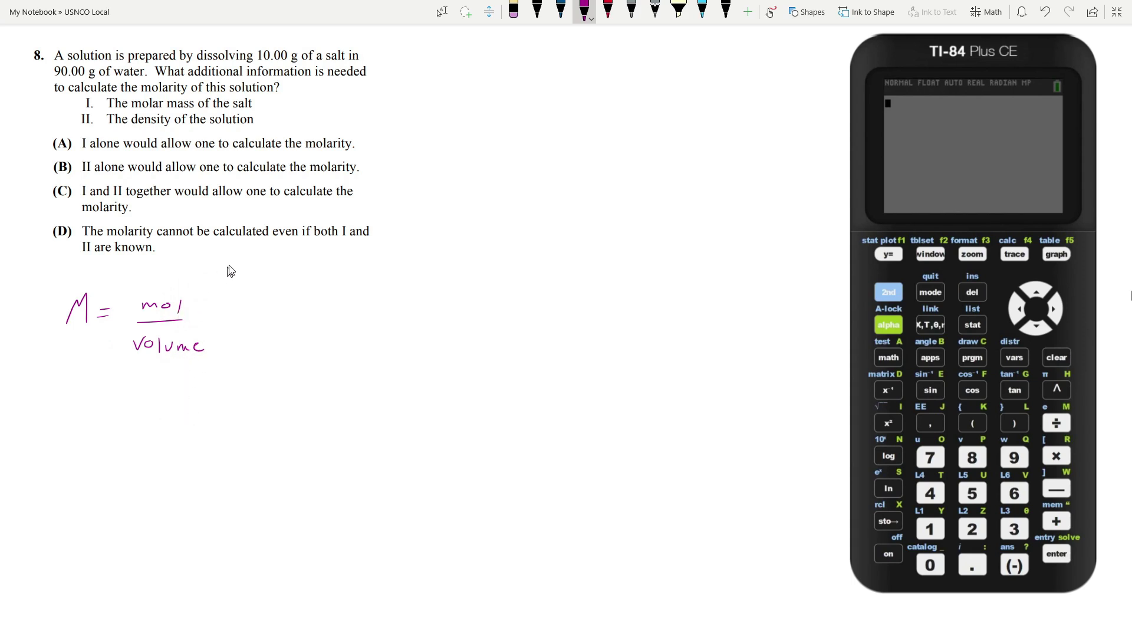
# Step: Draw an arrow from mol to 10 g/MM and circle statement I, the molar mass
pyautogui.moveTo(200, 297); pyautogui.dragTo(276, 269)
pyautogui.moveTo(297, 274)
pyautogui.mouseDown()
pyautogui.moveTo(292, 293)
pyautogui.moveTo(302, 290)
pyautogui.moveTo(277, 312)
pyautogui.moveTo(295, 312)
pyautogui.mouseUp()
pyautogui.moveTo(91, 112)
pyautogui.mouseDown()
pyautogui.moveTo(77, 99)
pyautogui.moveTo(91, 111)
pyautogui.mouseUp()
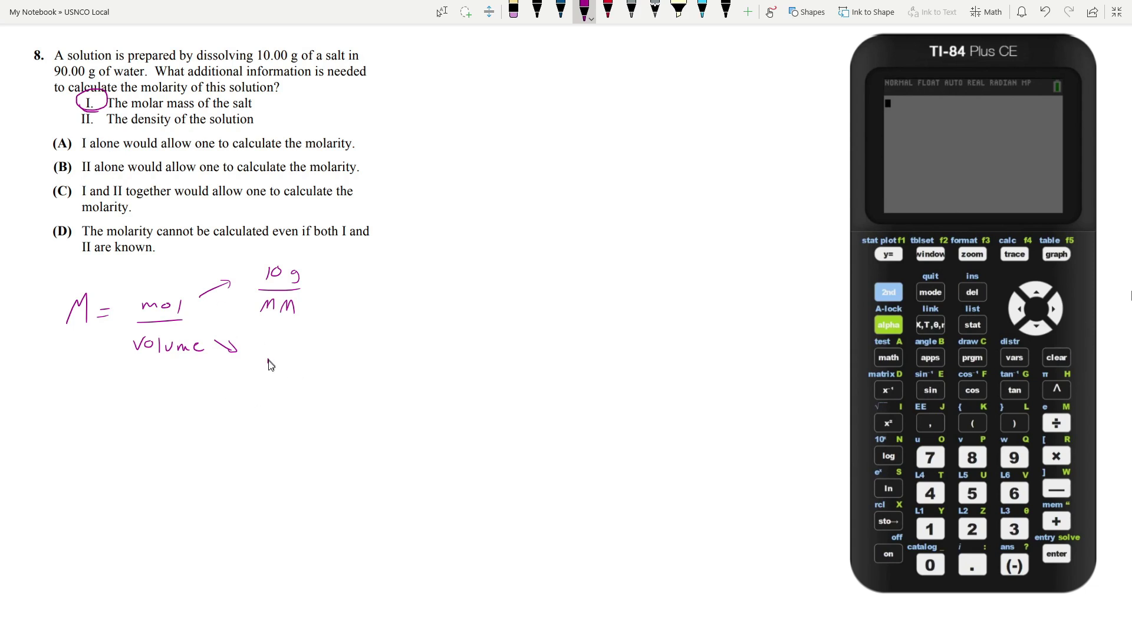
# Step: Write 1 g/mL under volume, circle statement II, and circle choice (C) in black
pyautogui.moveTo(289, 359)
pyautogui.mouseDown()
pyautogui.moveTo(282, 380)
pyautogui.moveTo(322, 389)
pyautogui.mouseUp()
pyautogui.moveTo(83, 137)
pyautogui.mouseDown()
pyautogui.moveTo(106, 121)
pyautogui.moveTo(79, 108)
pyautogui.moveTo(83, 134)
pyautogui.mouseUp()
pyautogui.click(537, 11)
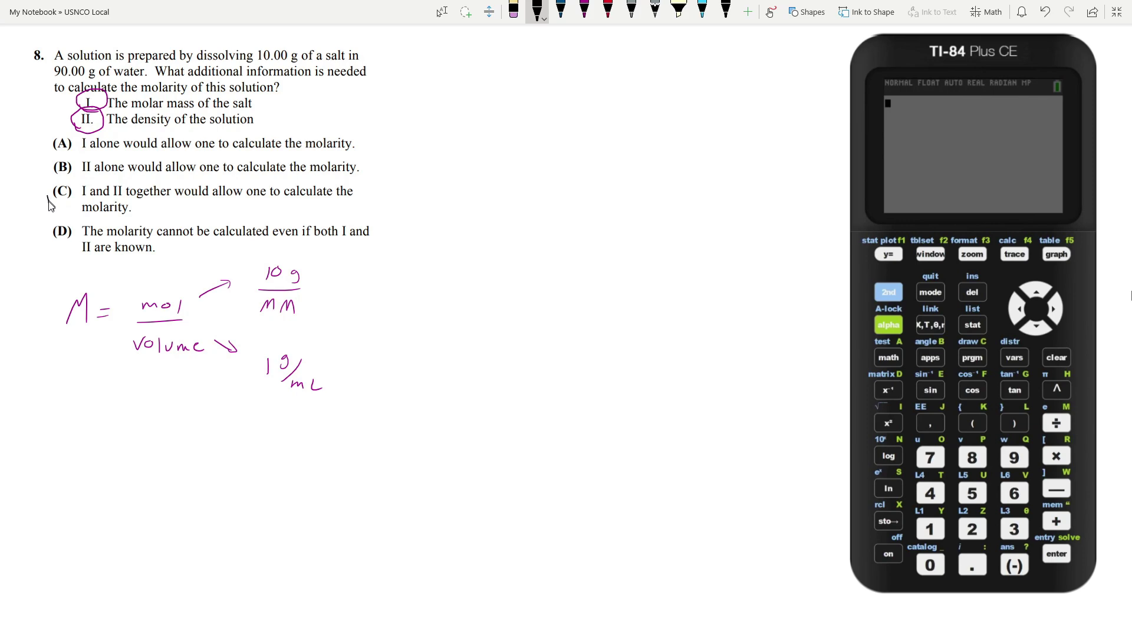
pyautogui.moveTo(48, 203)
pyautogui.mouseDown()
pyautogui.moveTo(74, 178)
pyautogui.moveTo(52, 203)
pyautogui.mouseUp()
# Step: On question 9, add an arrow at (B), marks under (C) and (D), and a blue circle on (A) KClO4
pyautogui.scroll(-10, 372, 216)
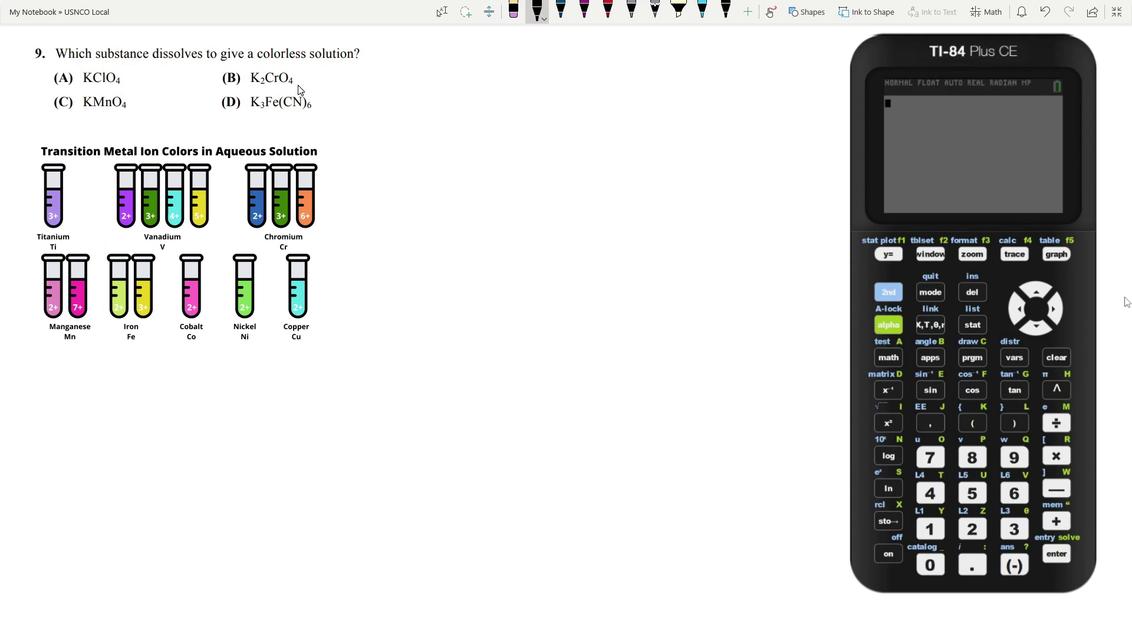
pyautogui.moveTo(305, 86); pyautogui.dragTo(326, 78)
pyautogui.moveTo(107, 117)
pyautogui.mouseDown()
pyautogui.moveTo(125, 111)
pyautogui.moveTo(124, 128)
pyautogui.mouseUp()
pyautogui.moveTo(273, 117); pyautogui.dragTo(295, 131)
pyautogui.click(561, 9)
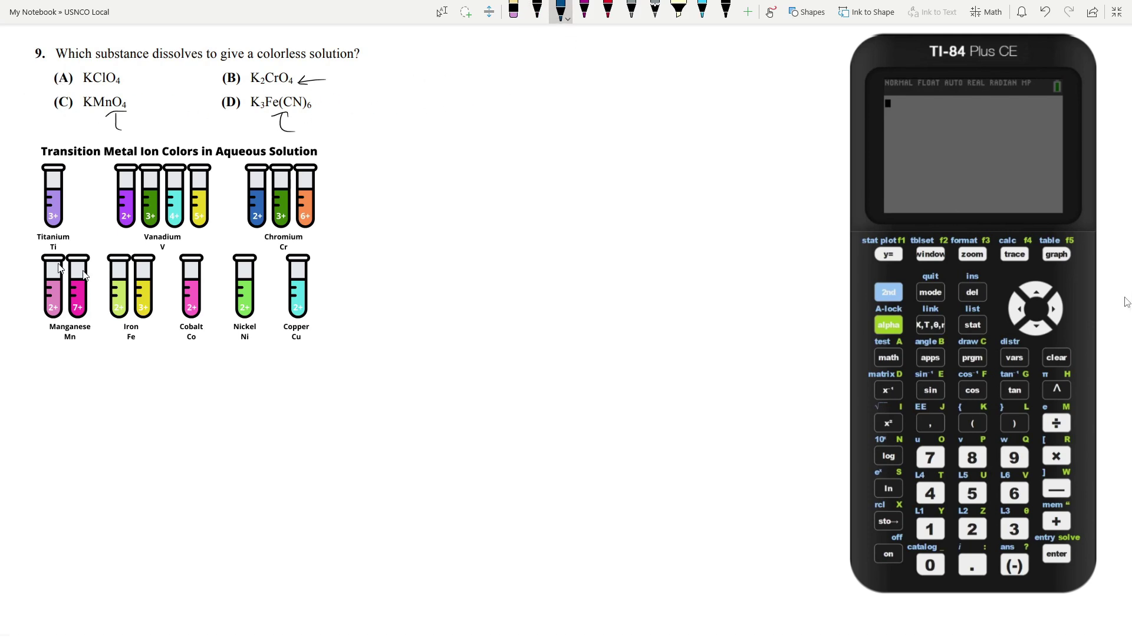
pyautogui.moveTo(53, 83)
pyautogui.mouseDown()
pyautogui.moveTo(82, 71)
pyautogui.moveTo(52, 88)
pyautogui.mouseUp()
# Step: On question 10, cross out (A) NaOH and (D) CaO, and circle (B) KNO3
pyautogui.scroll(-10, 482, 180)
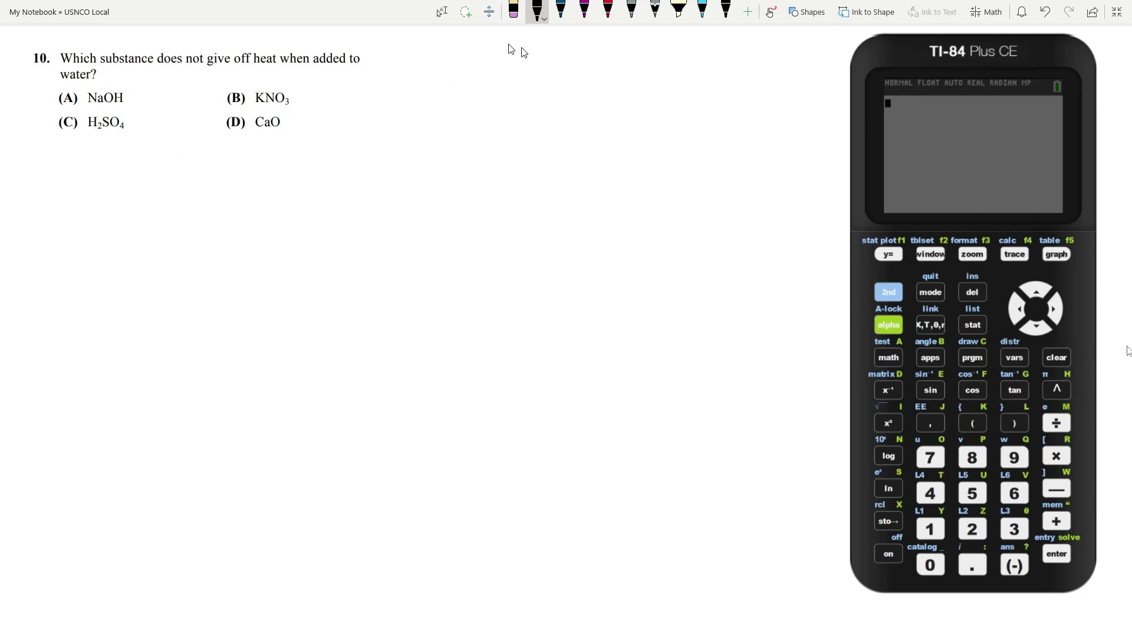
pyautogui.moveTo(48, 107)
pyautogui.mouseDown()
pyautogui.moveTo(81, 92)
pyautogui.moveTo(55, 131)
pyautogui.mouseUp()
pyautogui.moveTo(251, 115); pyautogui.dragTo(224, 136)
pyautogui.moveTo(219, 106)
pyautogui.mouseDown()
pyautogui.moveTo(255, 98)
pyautogui.moveTo(220, 90)
pyautogui.moveTo(228, 112)
pyautogui.mouseUp()
# Step: In dark blue, draw an arrow at NaOH and write NO3⁻ below, undoing a stray circle on (C)
pyautogui.click(561, 14)
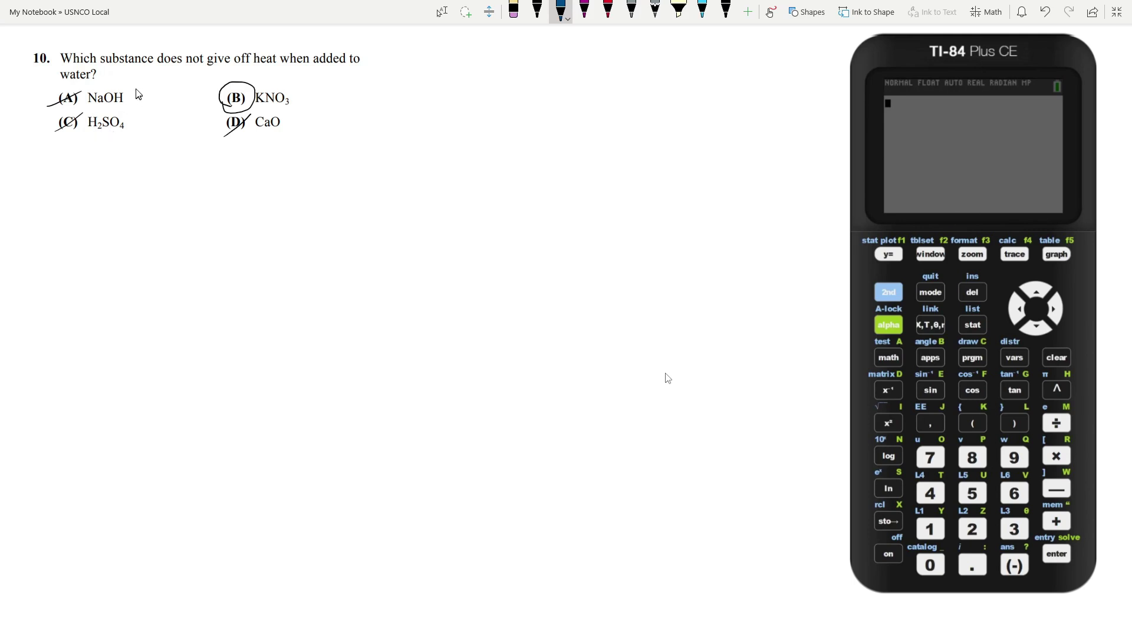
pyautogui.moveTo(136, 89); pyautogui.dragTo(166, 87)
pyautogui.moveTo(96, 220)
pyautogui.mouseDown()
pyautogui.moveTo(97, 201)
pyautogui.moveTo(135, 200)
pyautogui.moveTo(148, 229)
pyautogui.moveTo(178, 193)
pyautogui.mouseUp()
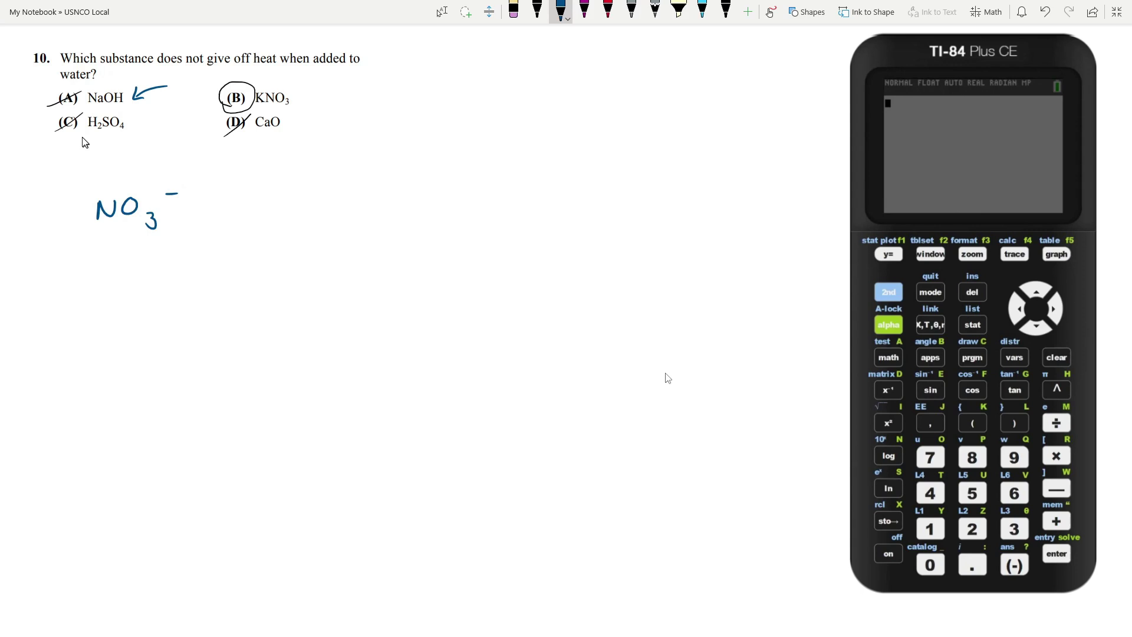
pyautogui.moveTo(70, 147); pyautogui.dragTo(75, 118)
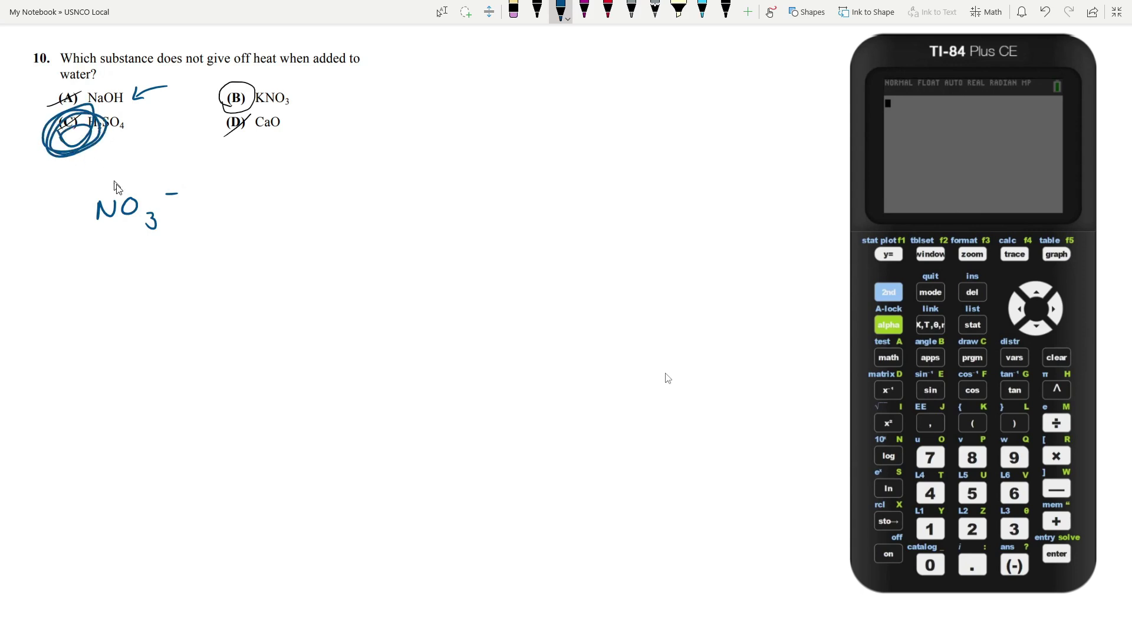
pyautogui.hotkey('ctrl', 'z')
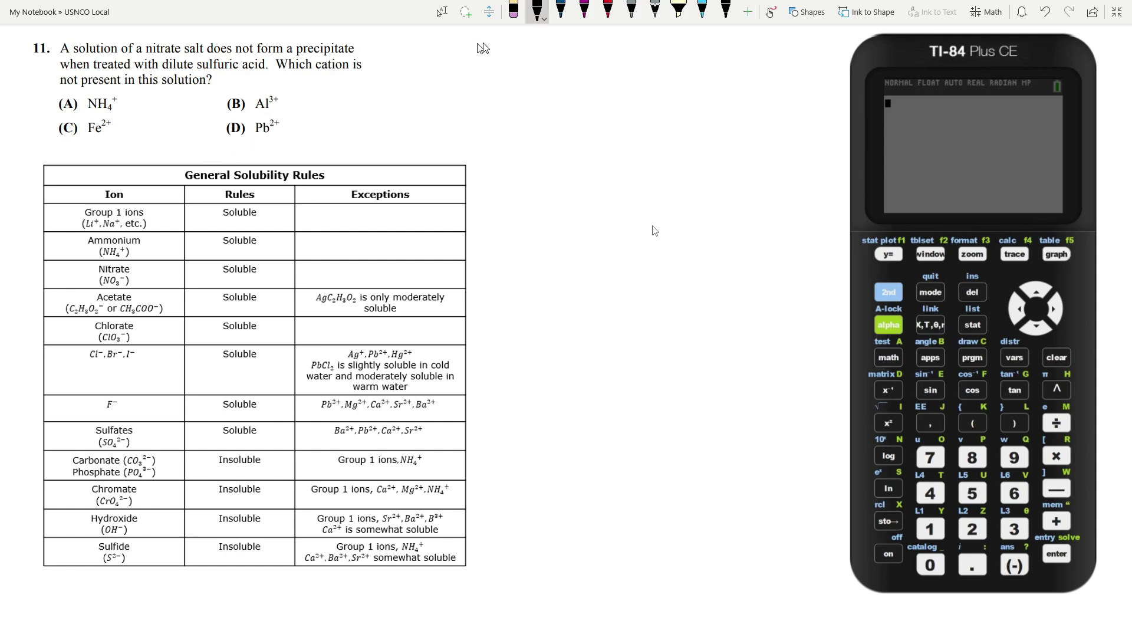
# Step: Write NO3⁻ in magenta beside question 11's choice B
pyautogui.click(584, 9)
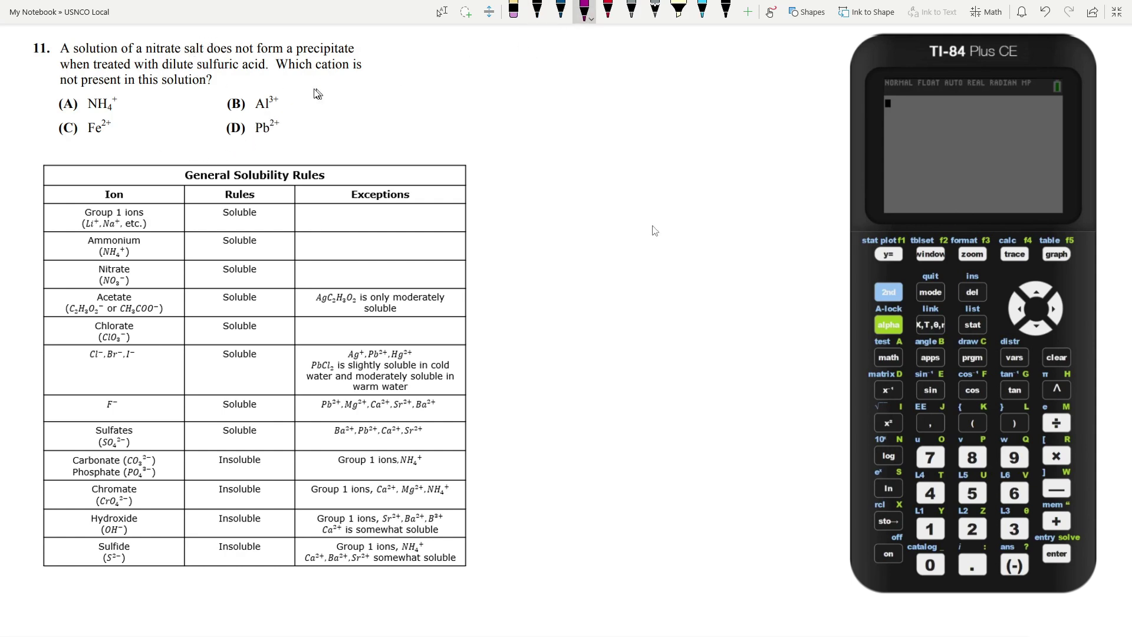
pyautogui.moveTo(321, 99); pyautogui.dragTo(339, 90)
pyautogui.moveTo(350, 90)
pyautogui.mouseDown()
pyautogui.moveTo(370, 112)
pyautogui.moveTo(392, 89)
pyautogui.mouseUp()
# Step: Write SO4²⁻ in black below the nitrate note, redrawing the subscript 4
pyautogui.click(536, 9)
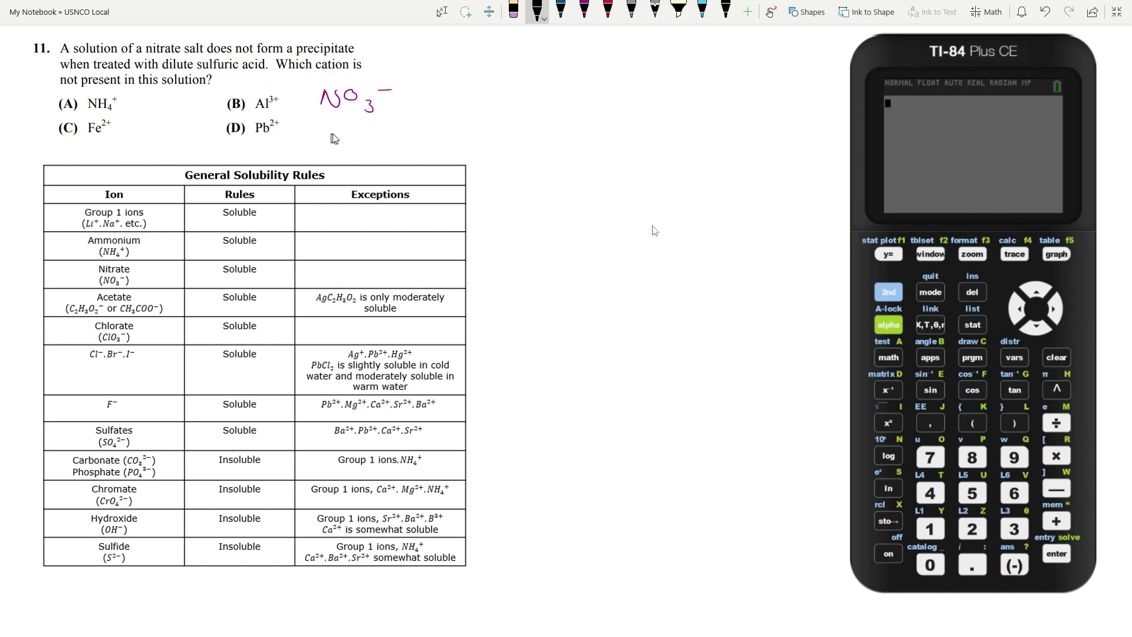
pyautogui.moveTo(332, 129)
pyautogui.mouseDown()
pyautogui.moveTo(319, 146)
pyautogui.moveTo(347, 134)
pyautogui.moveTo(354, 155)
pyautogui.moveTo(362, 151)
pyautogui.mouseUp()
pyautogui.hotkey('ctrl', 'z')
pyautogui.moveTo(360, 144); pyautogui.dragTo(359, 157)
# Step: Underline nitrate's Soluble, strike the NO3⁻ note, cross out A–C, circle D, and underline Pb²⁺
pyautogui.moveTo(216, 278); pyautogui.dragTo(268, 279)
pyautogui.moveTo(310, 116)
pyautogui.mouseDown()
pyautogui.moveTo(396, 81)
pyautogui.moveTo(405, 98)
pyautogui.mouseUp()
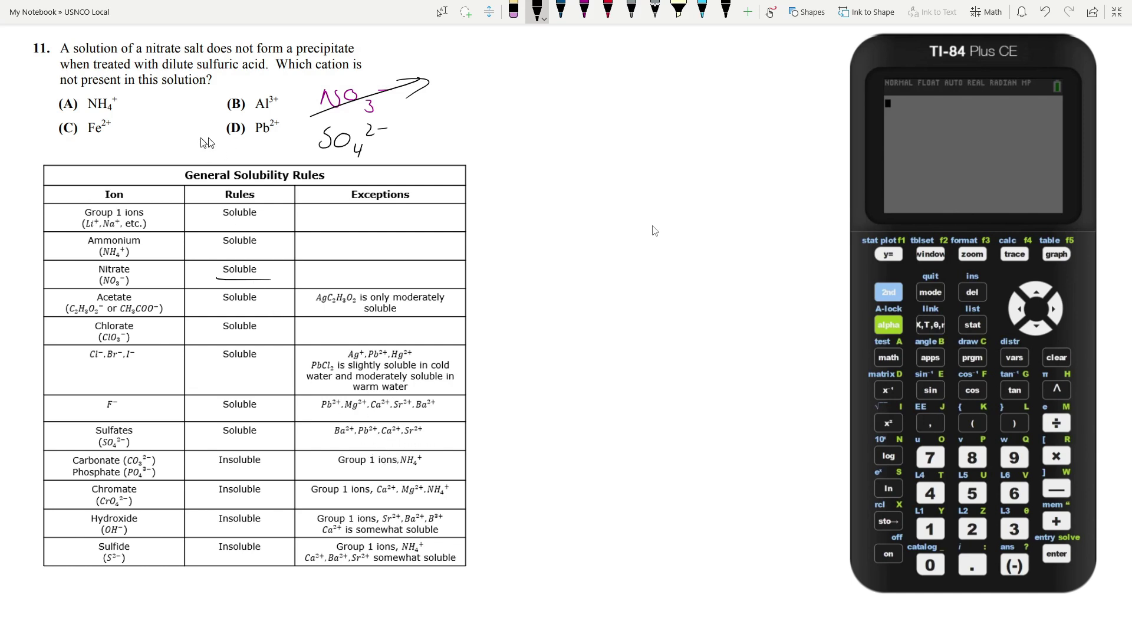
pyautogui.moveTo(55, 112)
pyautogui.mouseDown()
pyautogui.moveTo(75, 102)
pyautogui.moveTo(89, 117)
pyautogui.mouseUp()
pyautogui.moveTo(227, 113)
pyautogui.mouseDown()
pyautogui.moveTo(250, 100)
pyautogui.moveTo(251, 118)
pyautogui.mouseUp()
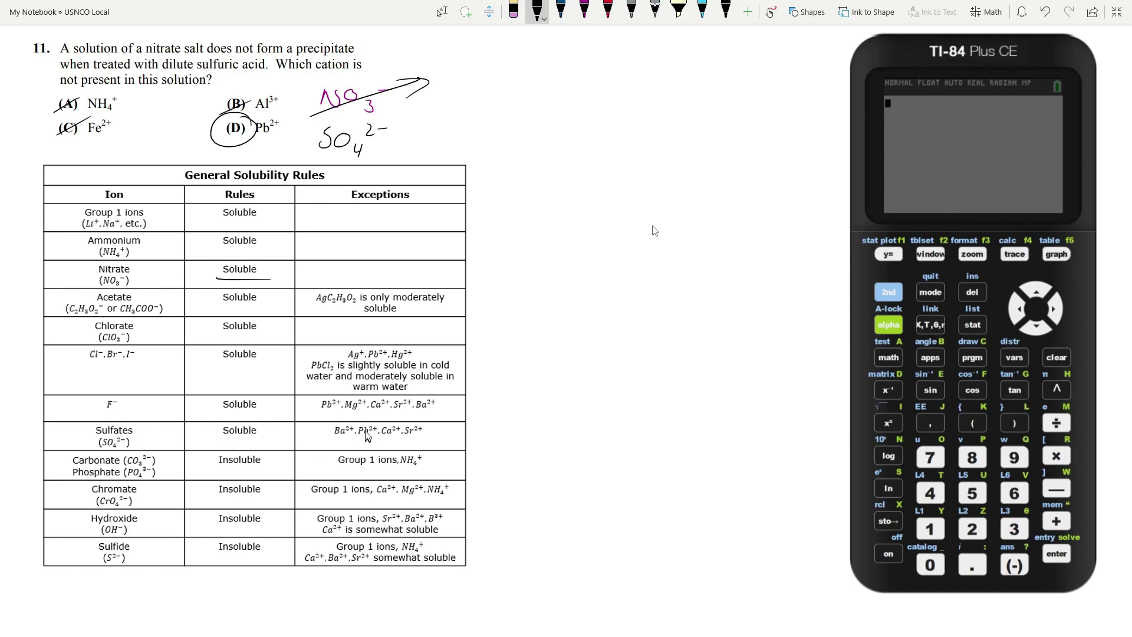
pyautogui.moveTo(359, 436); pyautogui.dragTo(372, 435)
# Step: Strike through question 12's choice (C) Mass spectrometry in red ink
pyautogui.scroll(-10, 601, 278)
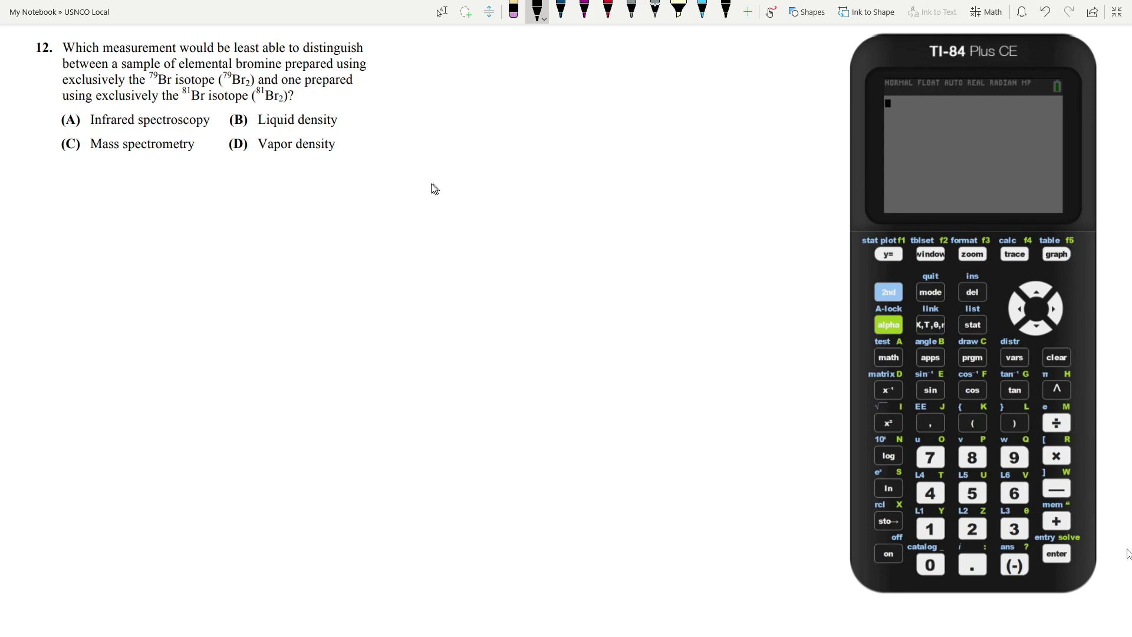
pyautogui.hotkey('ctrl', 'alt', 'd')
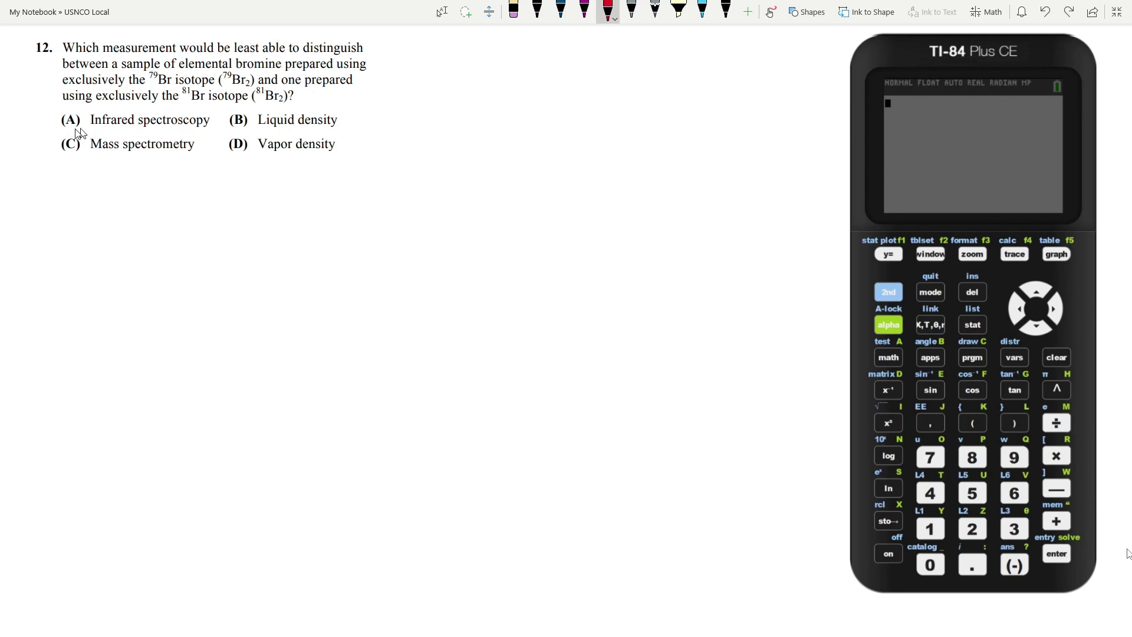
pyautogui.moveTo(84, 135); pyautogui.dragTo(51, 166)
# Step: Handwrite the red-ink equation ρL = Aρ79 + Bρ81 below the question 12 choices
pyautogui.moveTo(161, 204); pyautogui.dragTo(144, 226)
pyautogui.hotkey('ctrl', 'z')
pyautogui.moveTo(142, 203)
pyautogui.mouseDown()
pyautogui.moveTo(138, 230)
pyautogui.moveTo(172, 231)
pyautogui.mouseUp()
pyautogui.moveTo(253, 204); pyautogui.dragTo(242, 235)
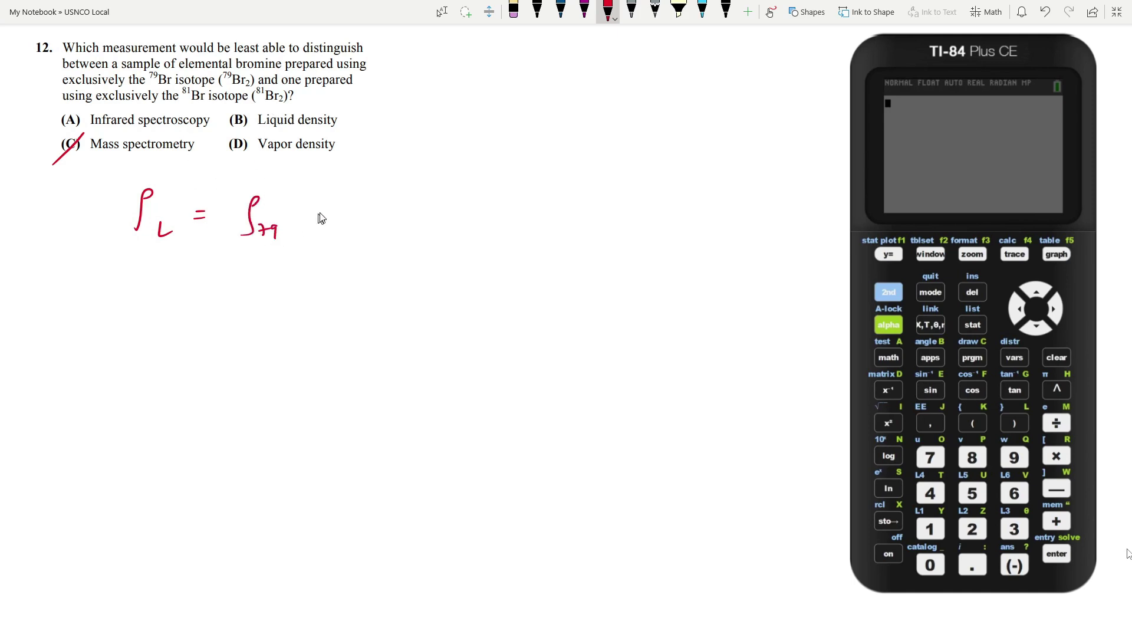
pyautogui.moveTo(319, 213); pyautogui.dragTo(333, 213)
pyautogui.moveTo(326, 206)
pyautogui.mouseDown()
pyautogui.moveTo(326, 219)
pyautogui.moveTo(377, 220)
pyautogui.moveTo(372, 230)
pyautogui.moveTo(403, 220)
pyautogui.moveTo(410, 234)
pyautogui.mouseUp()
pyautogui.moveTo(219, 224); pyautogui.dragTo(238, 223)
pyautogui.moveTo(221, 215); pyautogui.dragTo(235, 214)
pyautogui.moveTo(356, 201); pyautogui.dragTo(354, 228)
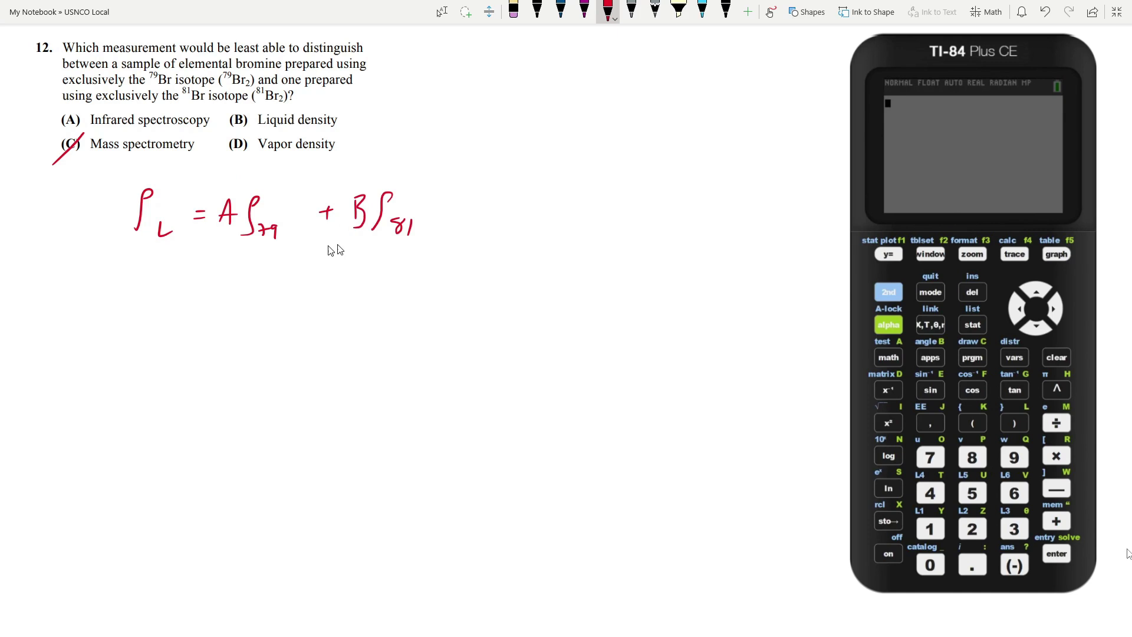
# Step: Write A + B = 1 beneath it and strike through choice (B), Liquid density
pyautogui.moveTo(217, 293); pyautogui.dragTo(236, 296)
pyautogui.moveTo(220, 286); pyautogui.dragTo(234, 285)
pyautogui.moveTo(247, 286); pyautogui.dragTo(278, 299)
pyautogui.moveTo(345, 278); pyautogui.dragTo(346, 298)
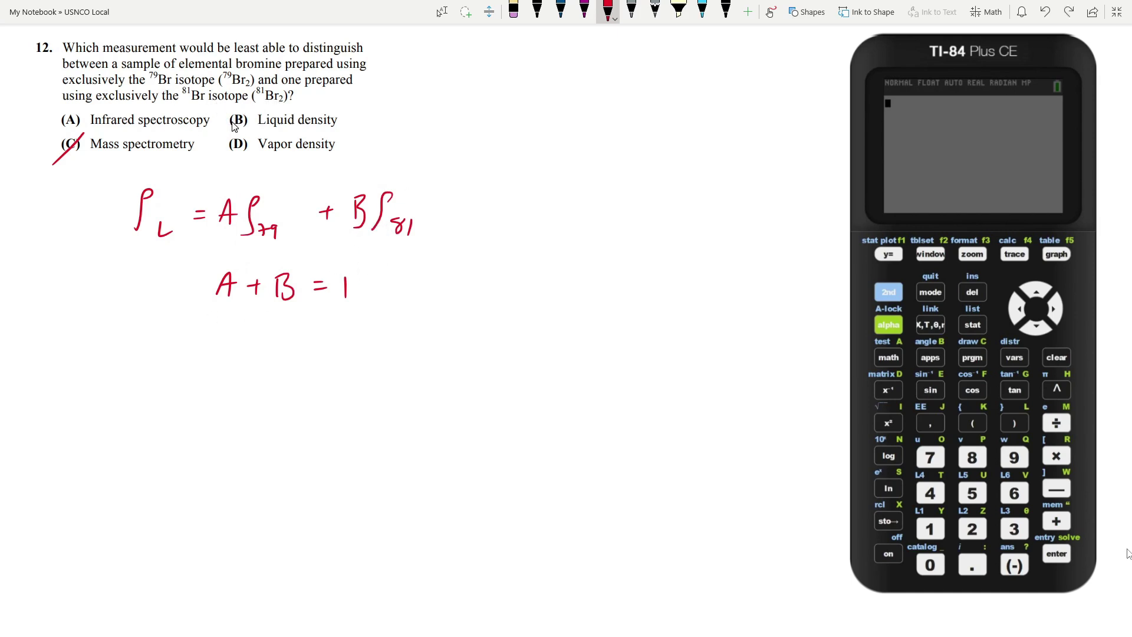
pyautogui.moveTo(222, 127); pyautogui.dragTo(258, 113)
# Step: Strike through choice (D), Vapor density, and circle (A) Infrared spectroscopy in blue ink instead of red
pyautogui.moveTo(251, 135); pyautogui.dragTo(223, 154)
pyautogui.moveTo(57, 125)
pyautogui.mouseDown()
pyautogui.moveTo(95, 121)
pyautogui.moveTo(54, 132)
pyautogui.moveTo(88, 128)
pyautogui.mouseUp()
pyautogui.hotkey('ctrl', 'z')
pyautogui.click(560, 10)
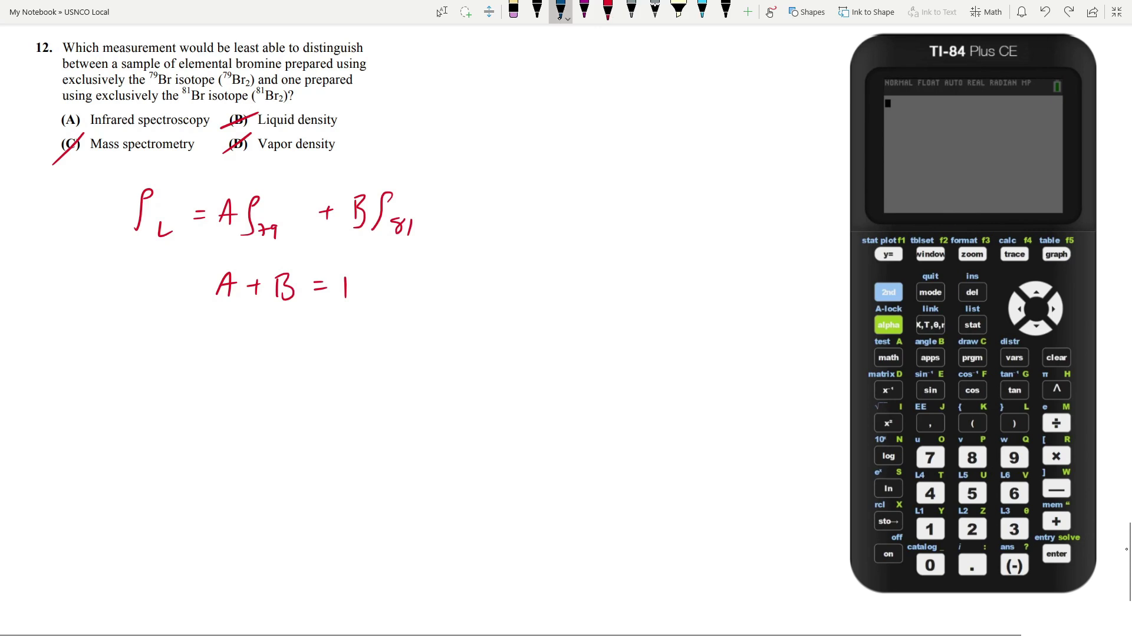
pyautogui.moveTo(54, 127)
pyautogui.mouseDown()
pyautogui.moveTo(94, 116)
pyautogui.moveTo(70, 139)
pyautogui.mouseUp()
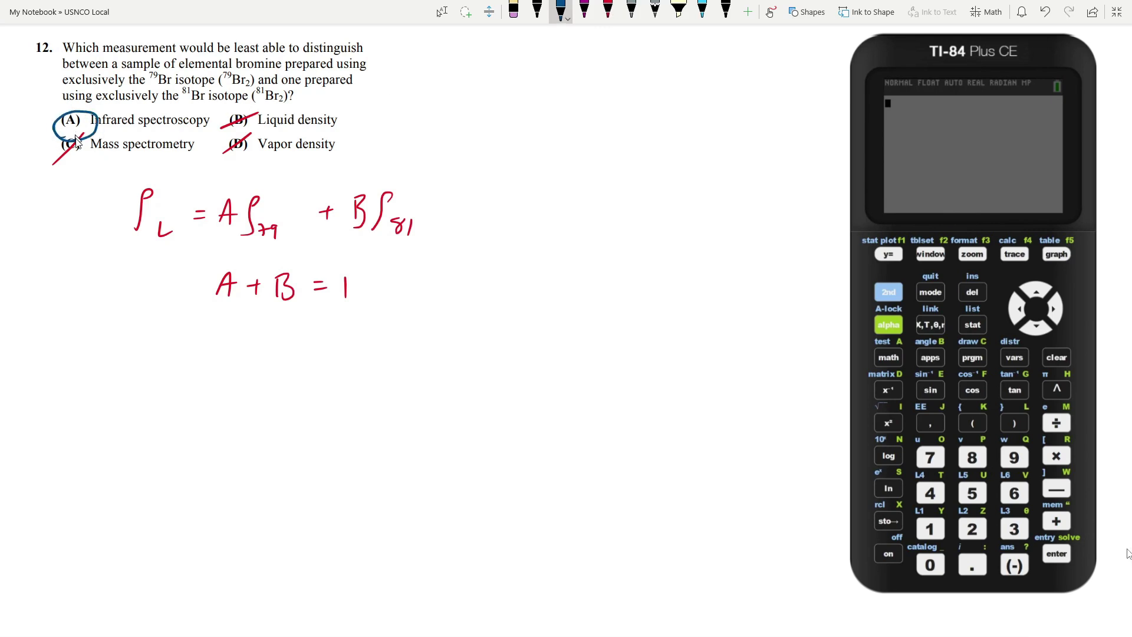